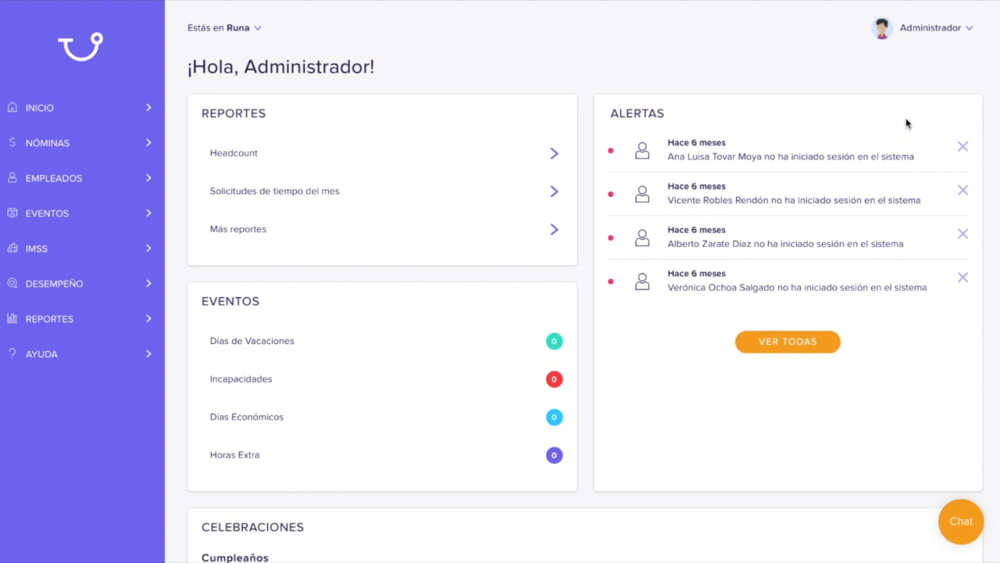
Open the Tablas y valores section of the administrator account's configuration
left_click(969, 35)
left_click(945, 85)
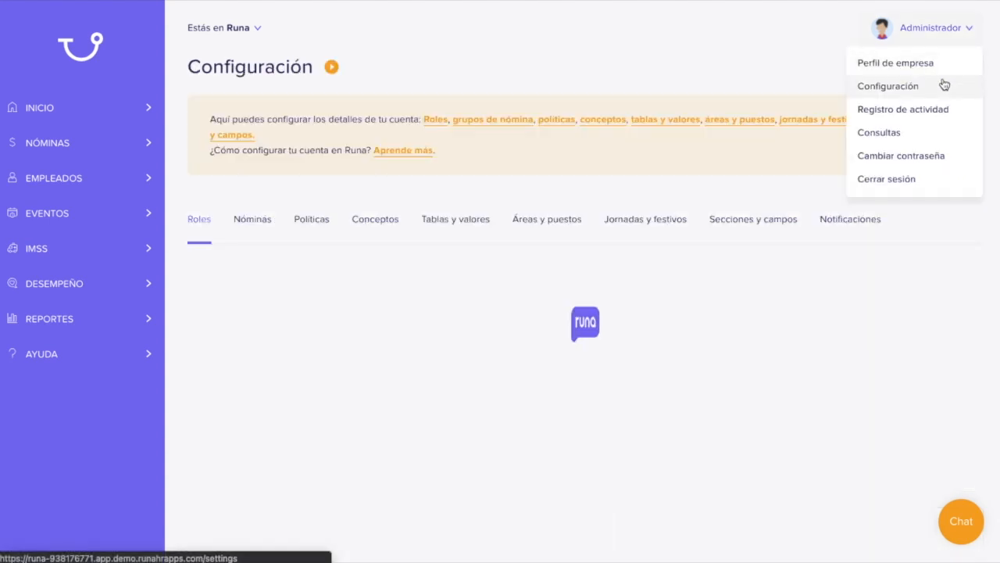
left_click(478, 228)
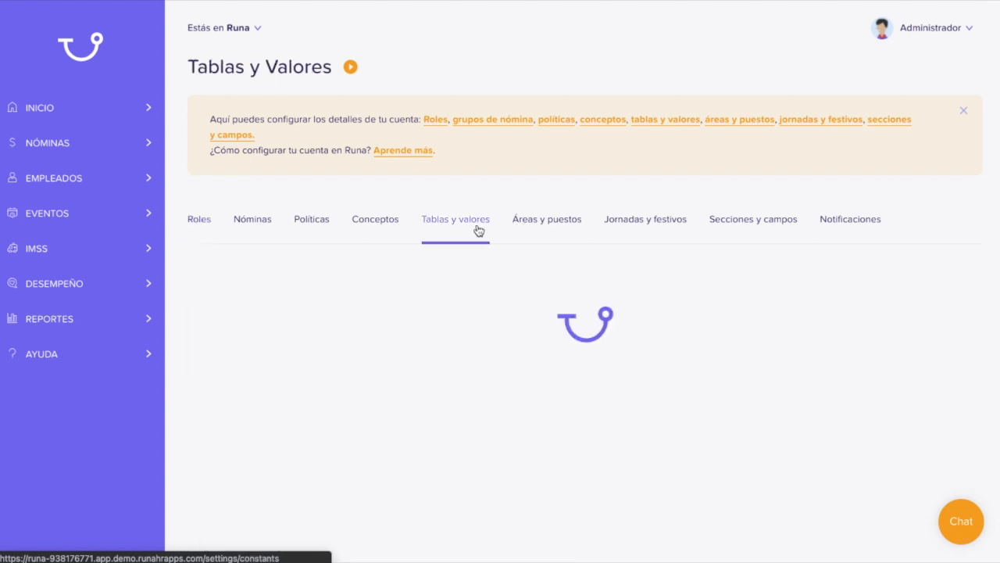
Expand and review the periodic ISR tables and the periodic subsidio tables
scroll(479, 231, "down", 1)
scroll(478, 229, "down", 2)
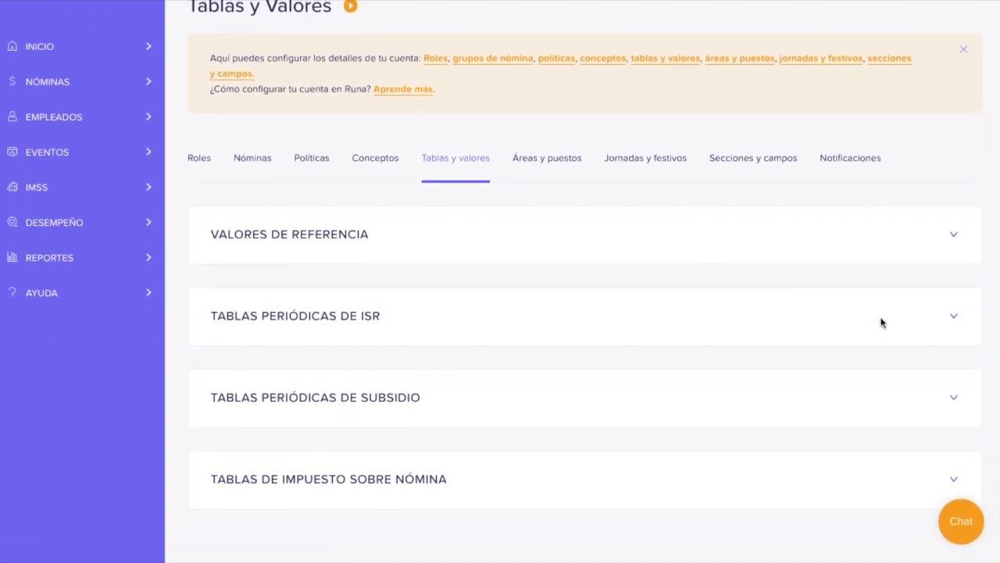
left_click(954, 318)
scroll(957, 318, "down", 3)
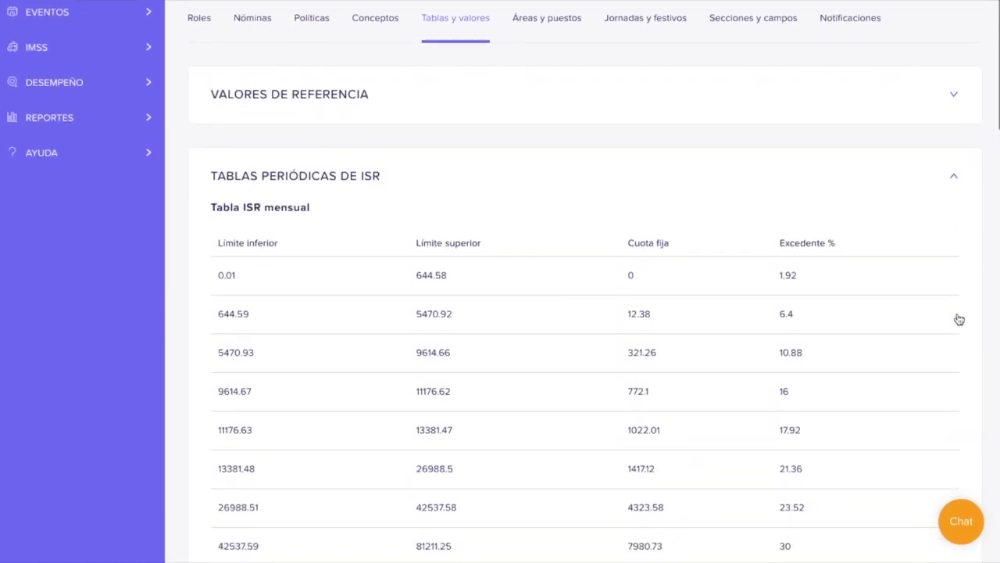
scroll(959, 318, "down", 9)
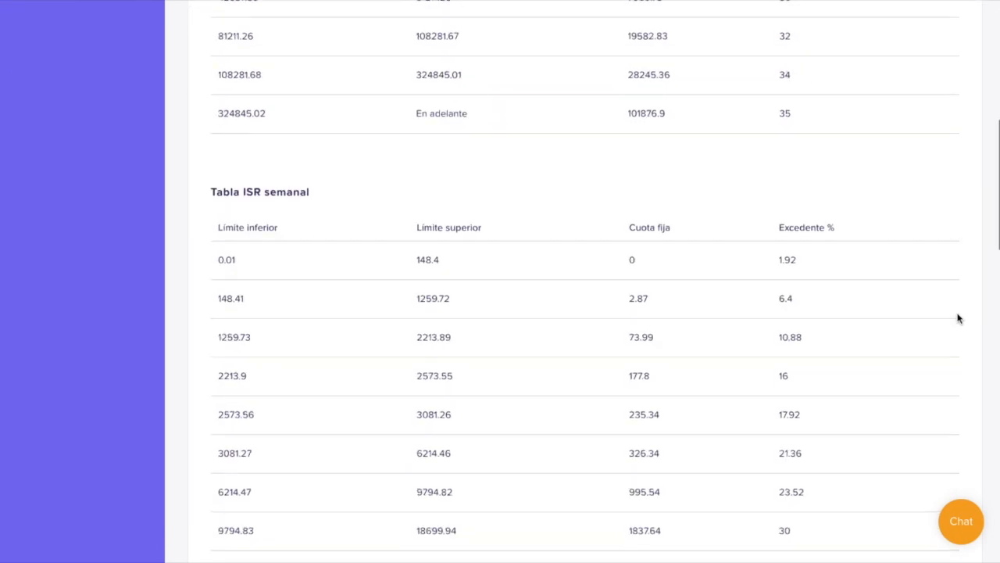
scroll(958, 318, "down", 14)
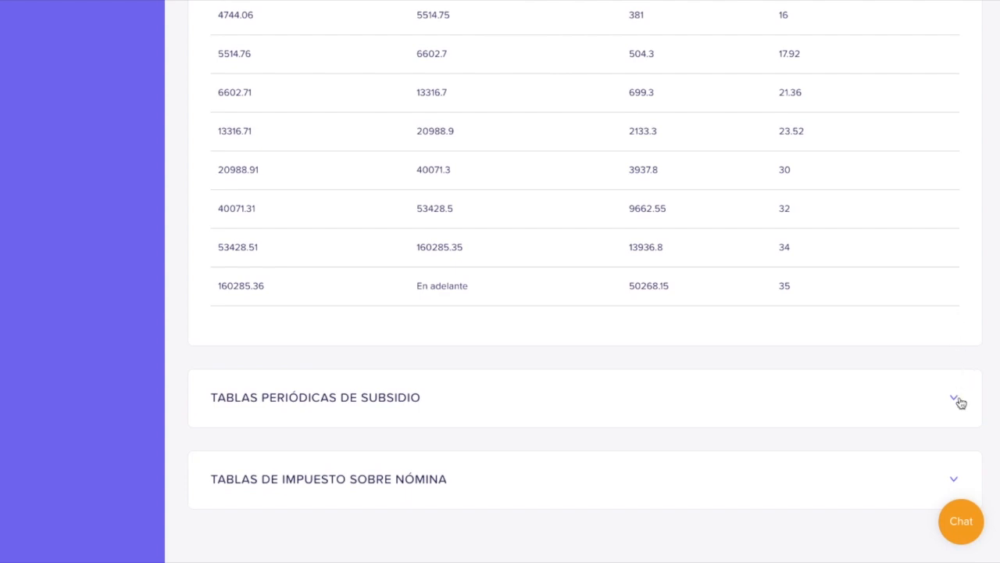
left_click(957, 399)
scroll(959, 402, "down", 5)
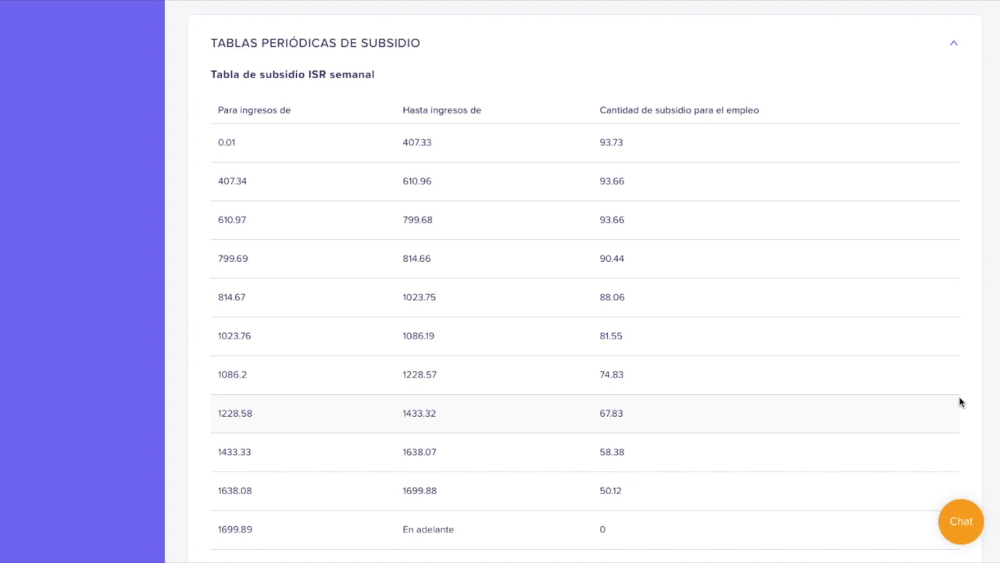
Open payroll group Grupo 5 for editing in the Nóminas configuration
scroll(960, 402, "up", 20)
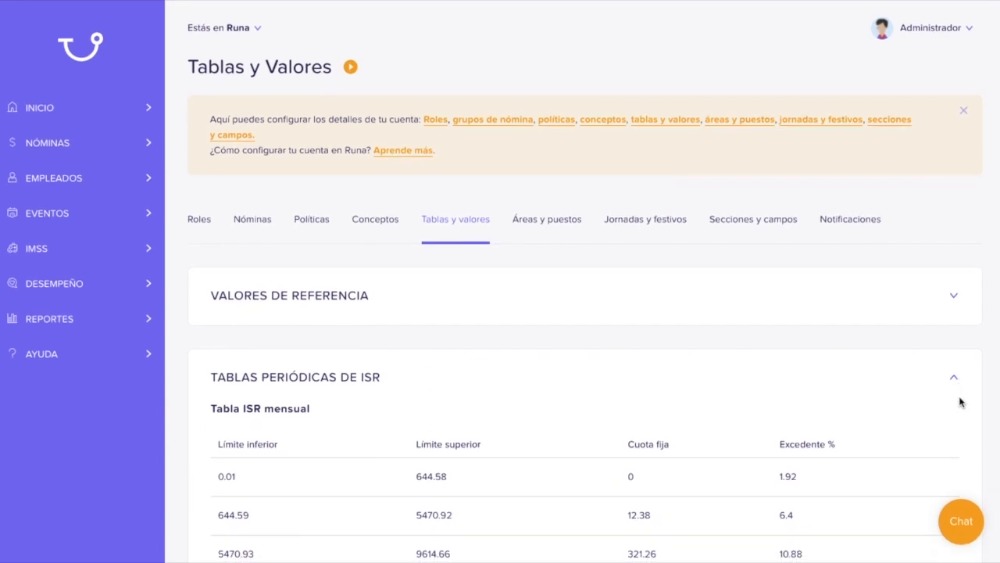
left_click(240, 225)
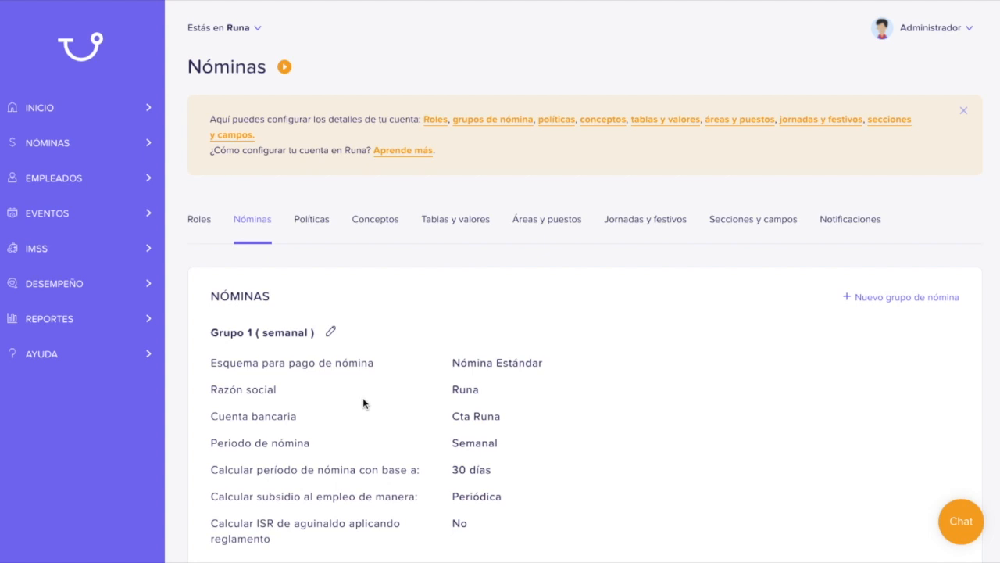
scroll(362, 397, "down", 5)
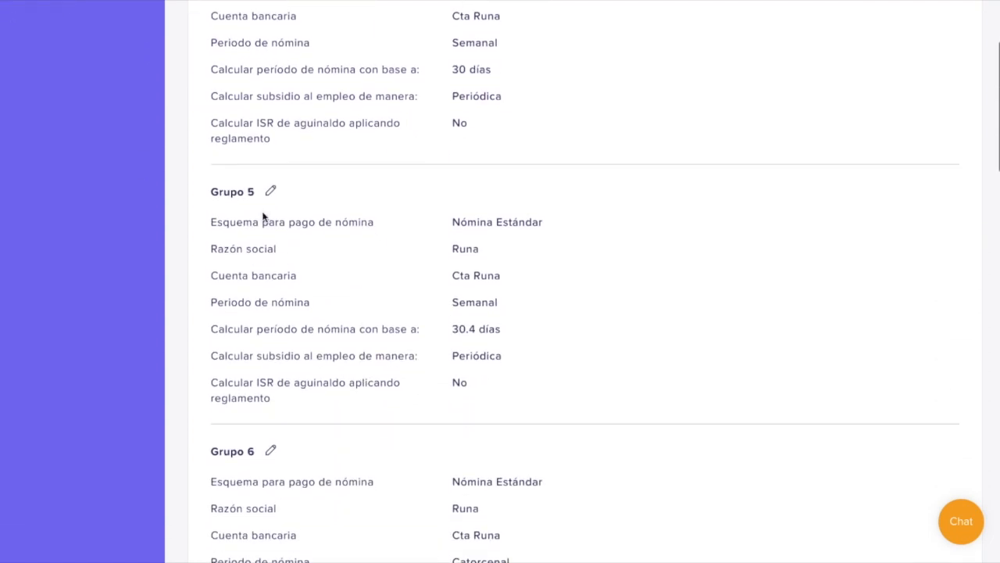
left_click(271, 192)
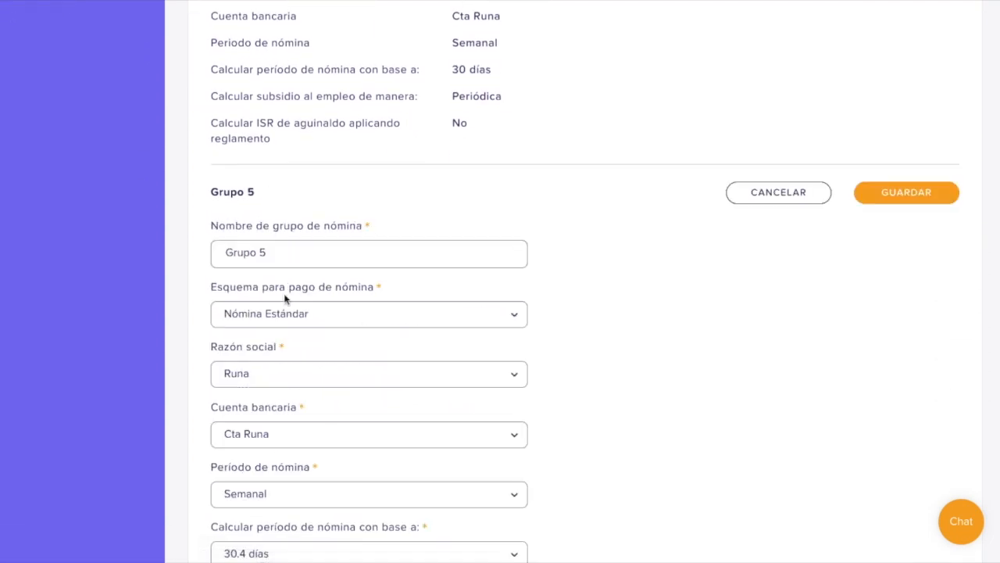
scroll(284, 293, "down", 2)
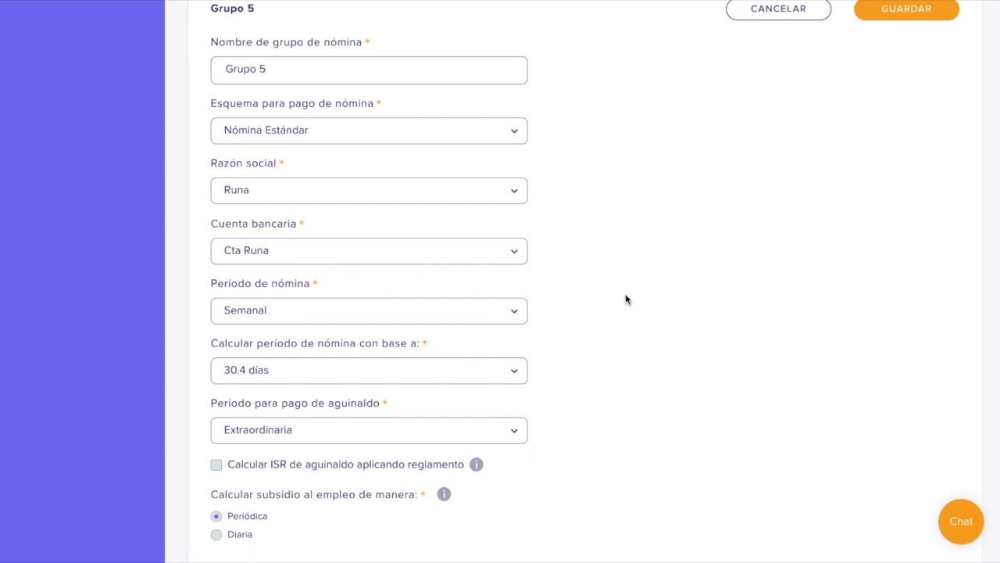
Set Grupo 5's payroll period to Quincenal, enable Ajuste mensual de ISR, and base the period calculation on 15.20 días
left_click(515, 313)
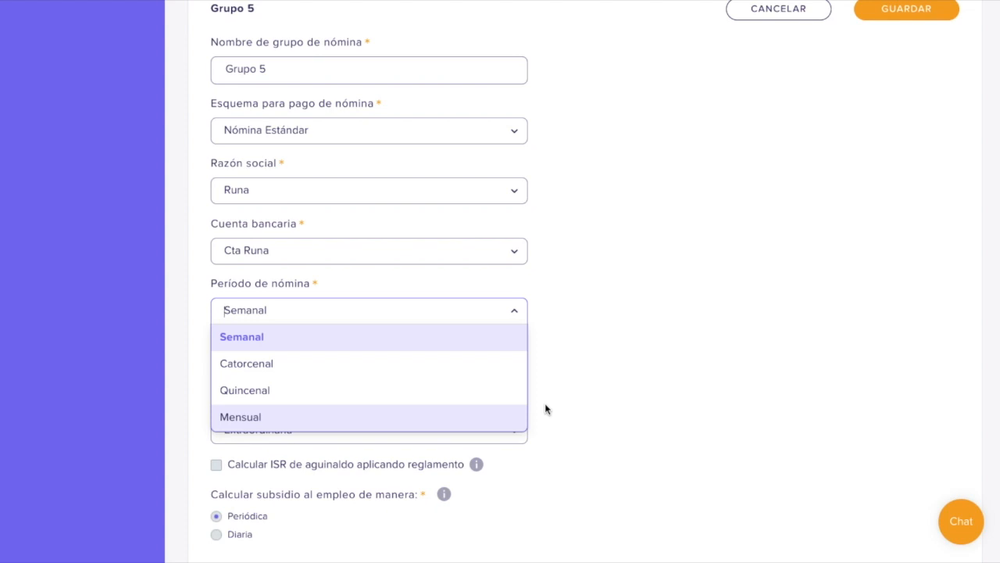
left_click(506, 393)
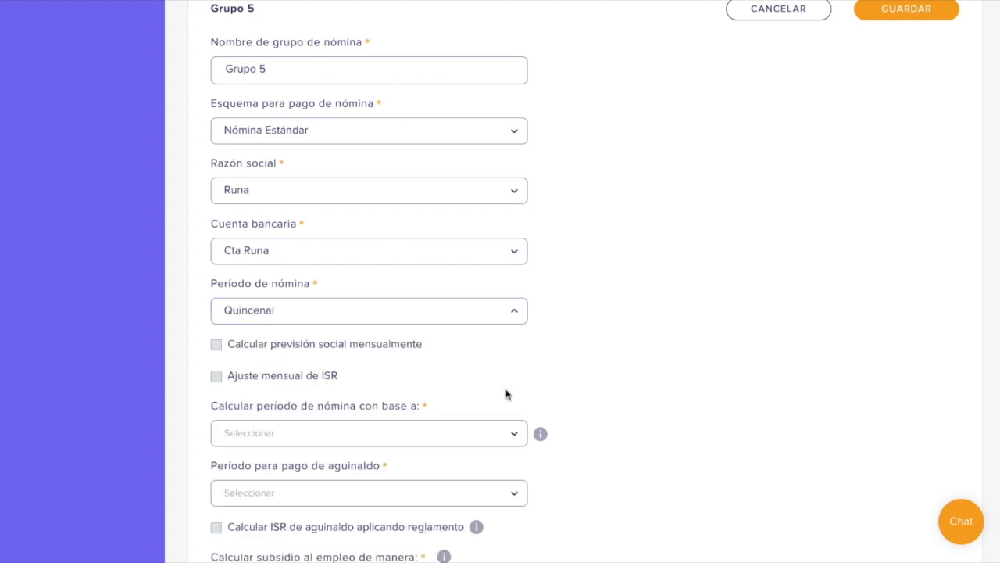
scroll(506, 394, "down", 2)
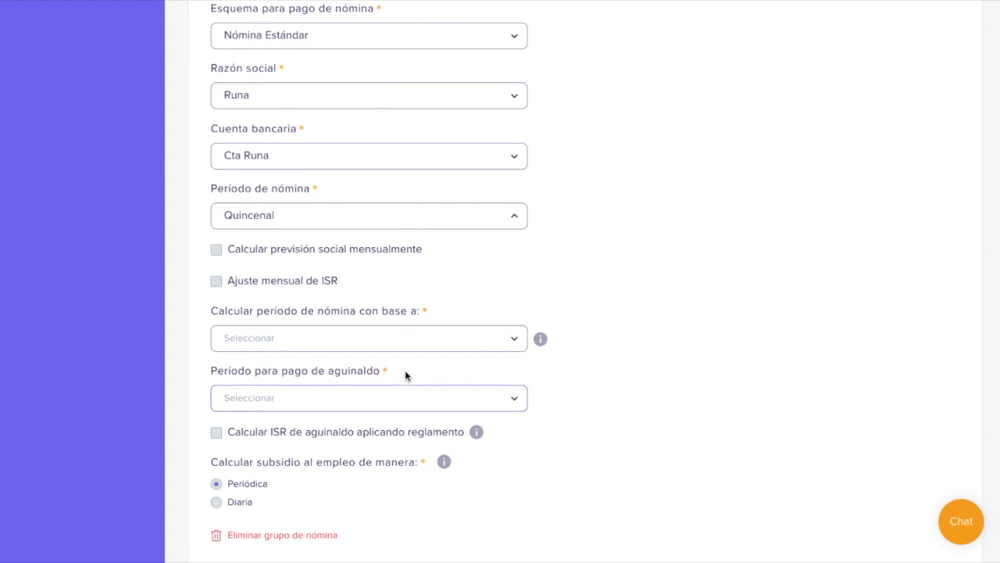
left_click(216, 281)
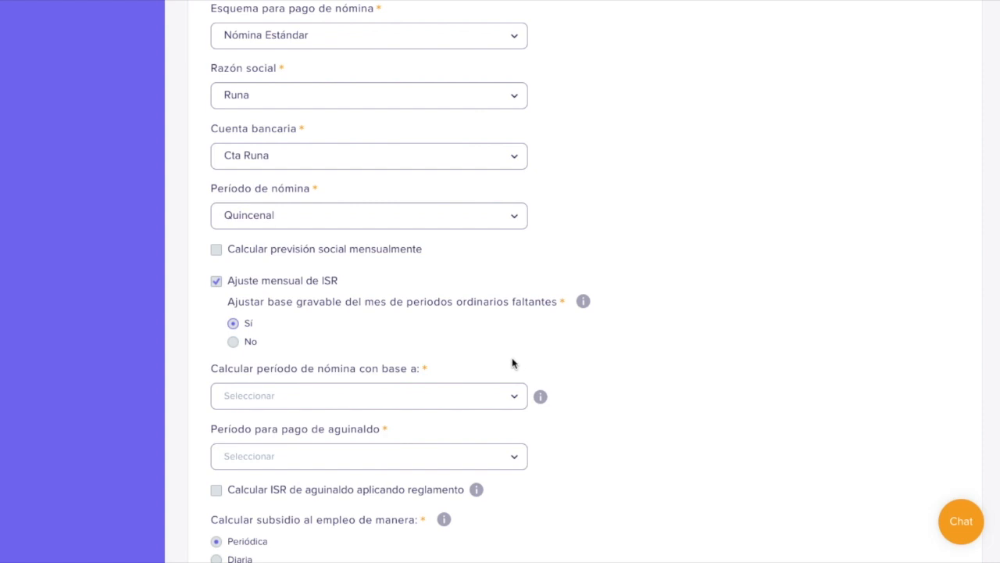
left_click(516, 397)
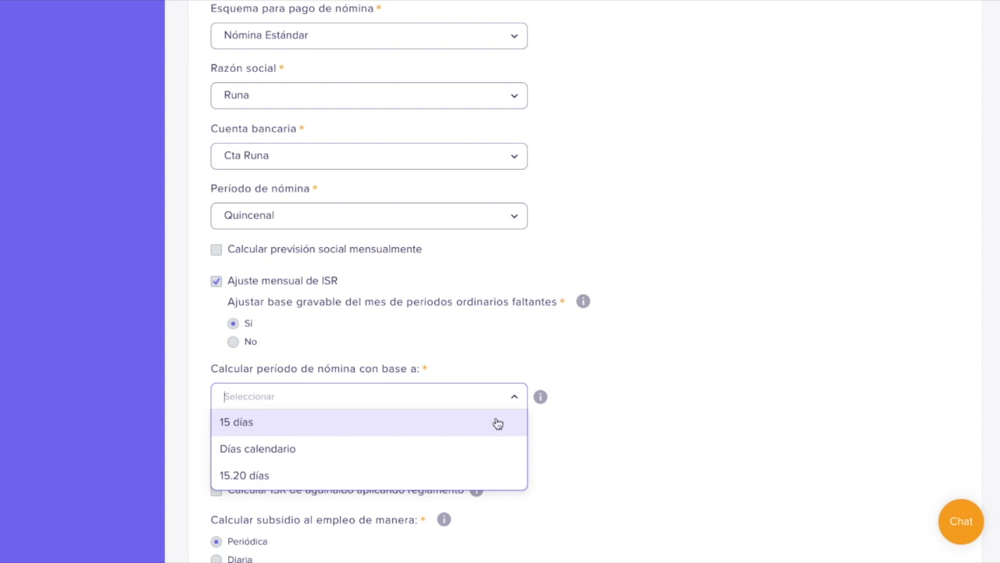
left_click(484, 475)
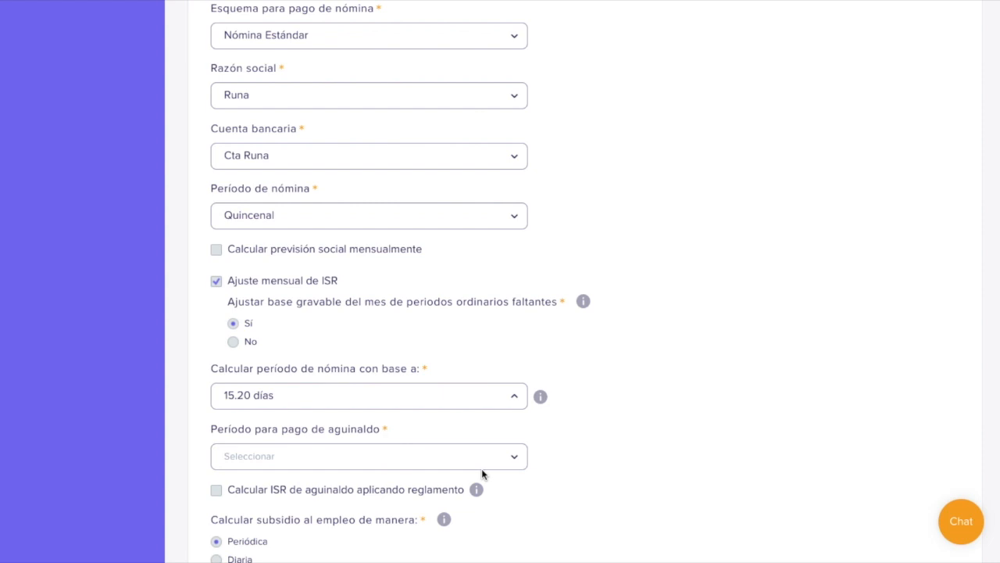
Set Grupo 5's payroll period to Mensual, with the period calculated on a base of 30.4 días
left_click(514, 216)
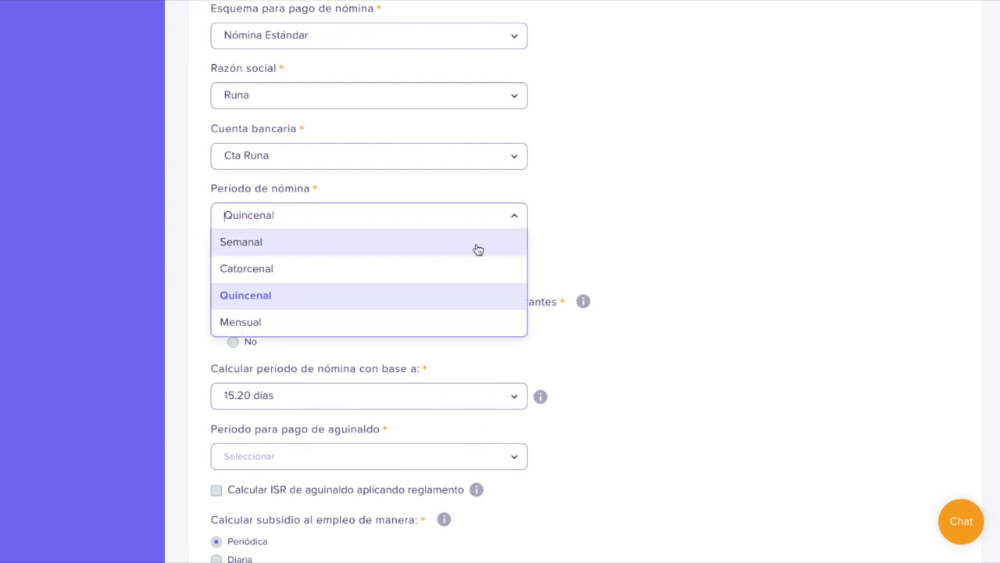
left_click(435, 322)
left_click(514, 279)
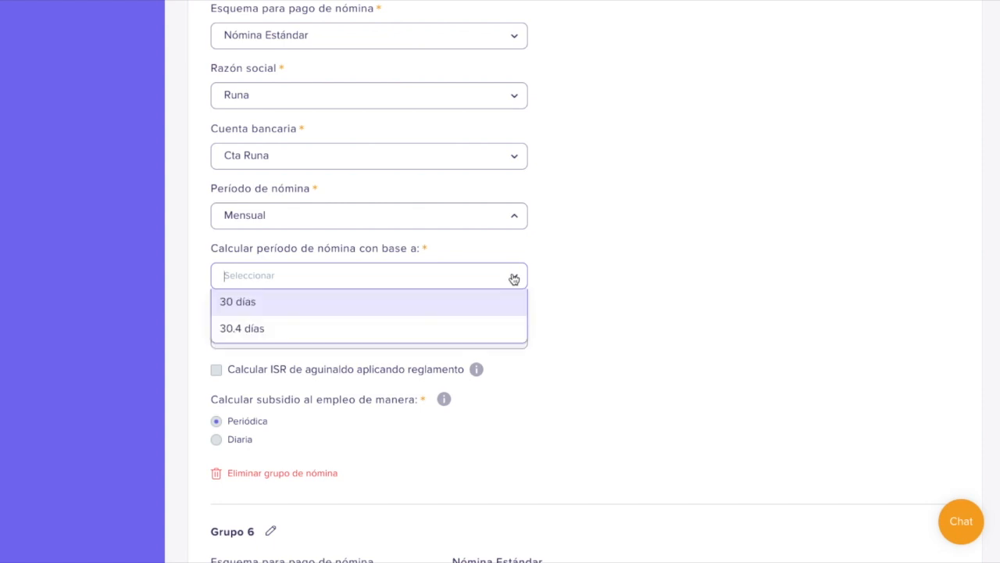
left_click(488, 332)
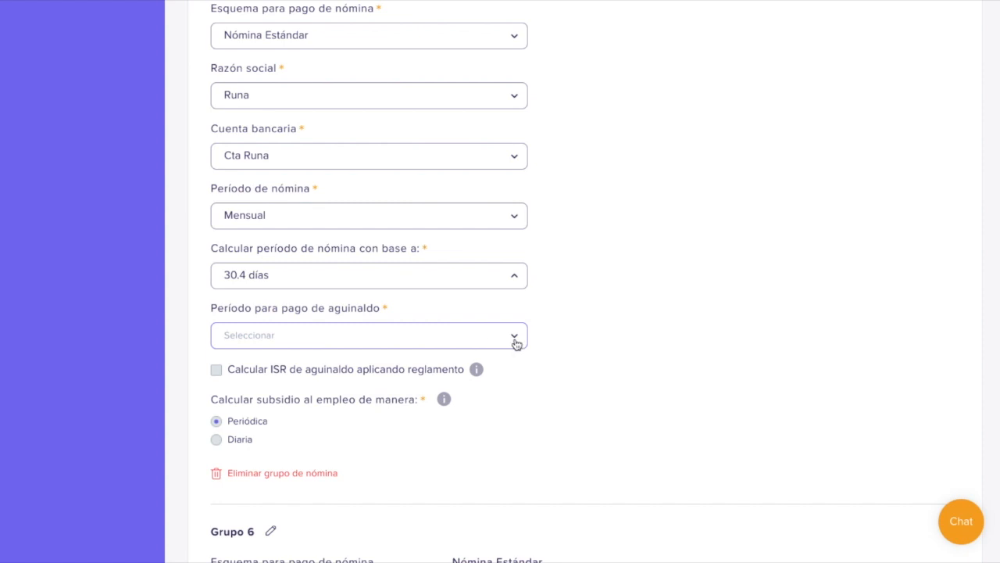
Set the aguinaldo payment period to Diciembre and enable calculating the aguinaldo ISR aplicando reglamento
left_click(514, 341)
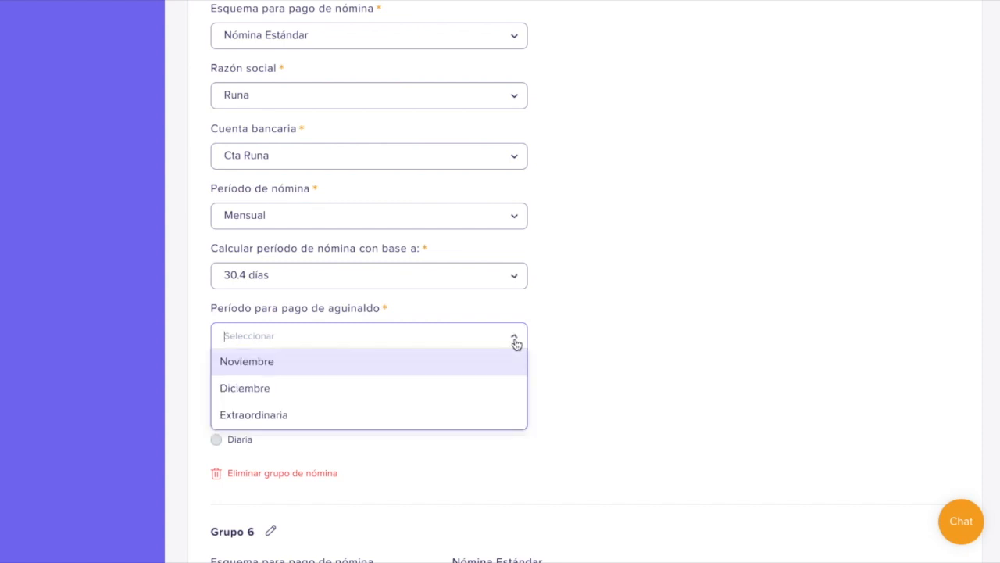
left_click(491, 390)
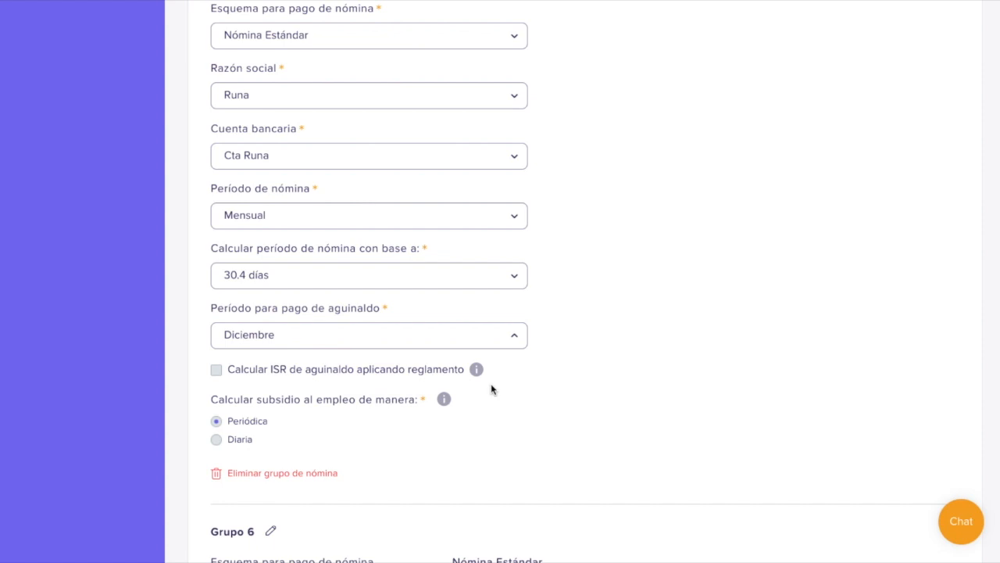
mouse_move(481, 379)
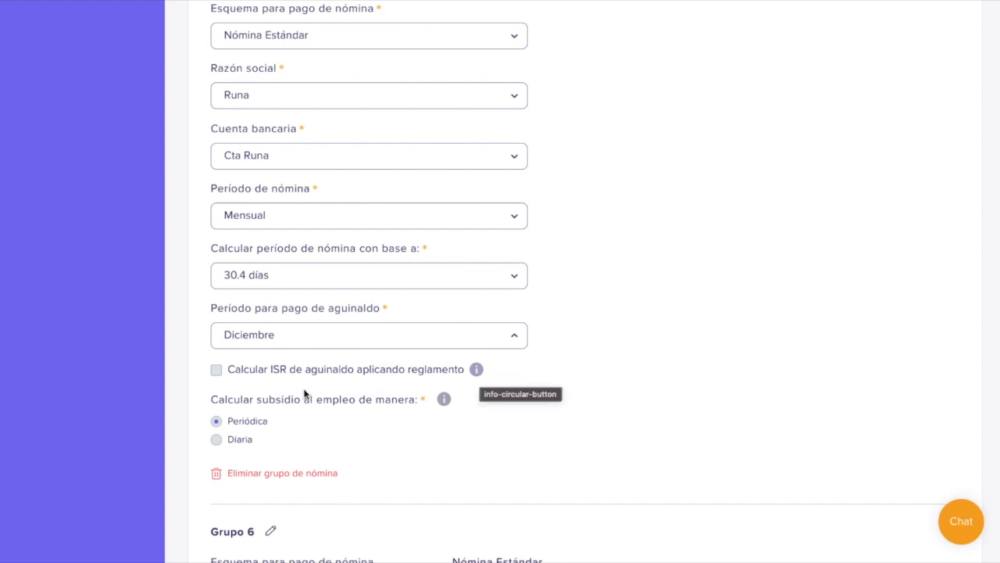
left_click(217, 370)
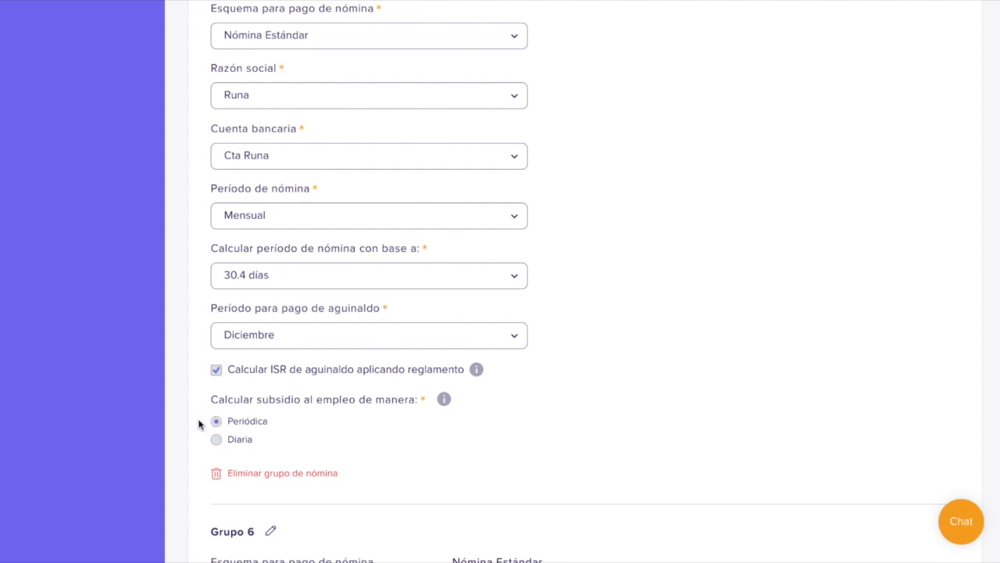
Set the subsidio al empleo calculation to Diaria and save the changes to Grupo 5
left_click(218, 439)
scroll(667, 375, "up", 5)
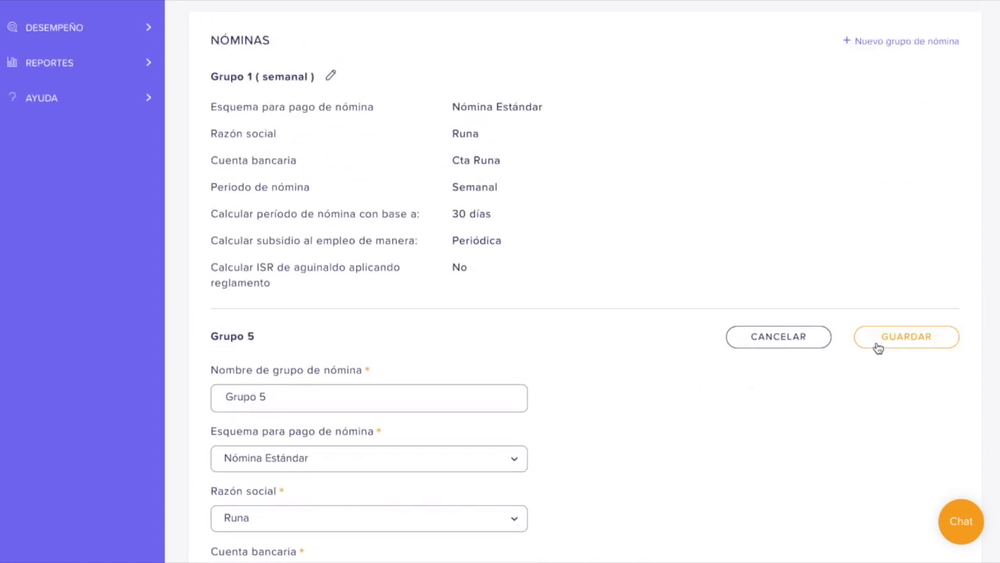
left_click(877, 347)
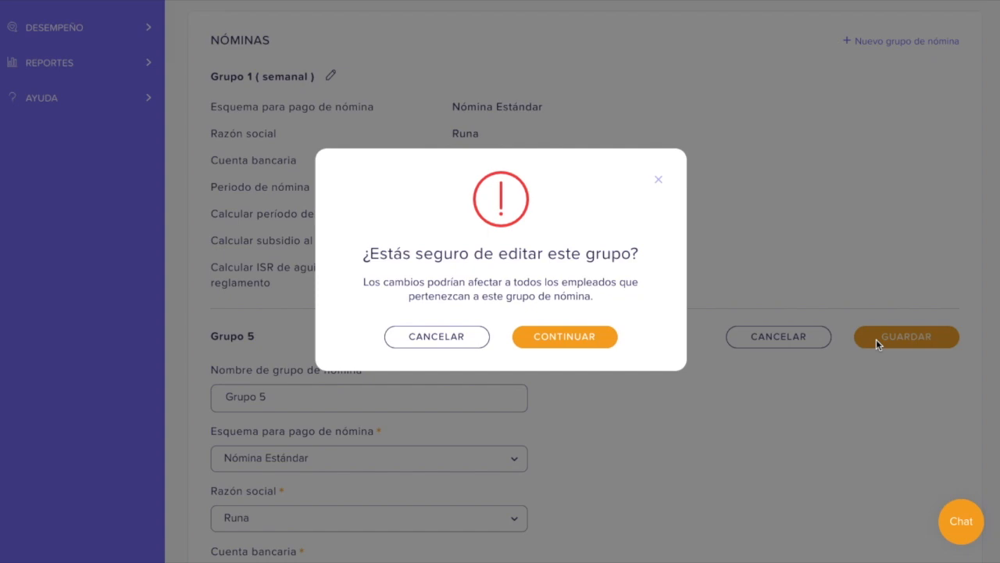
left_click(604, 344)
scroll(604, 345, "down", 5)
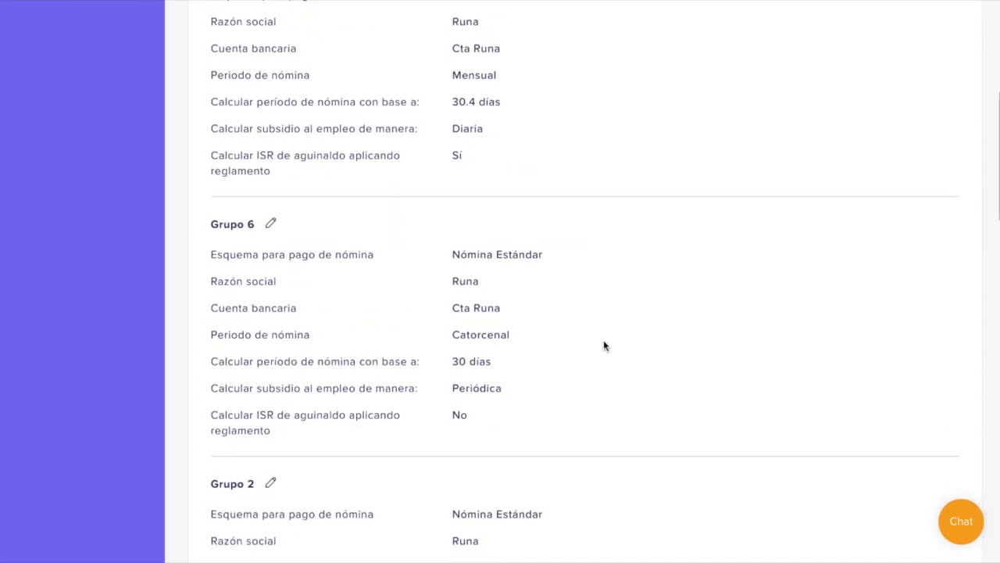